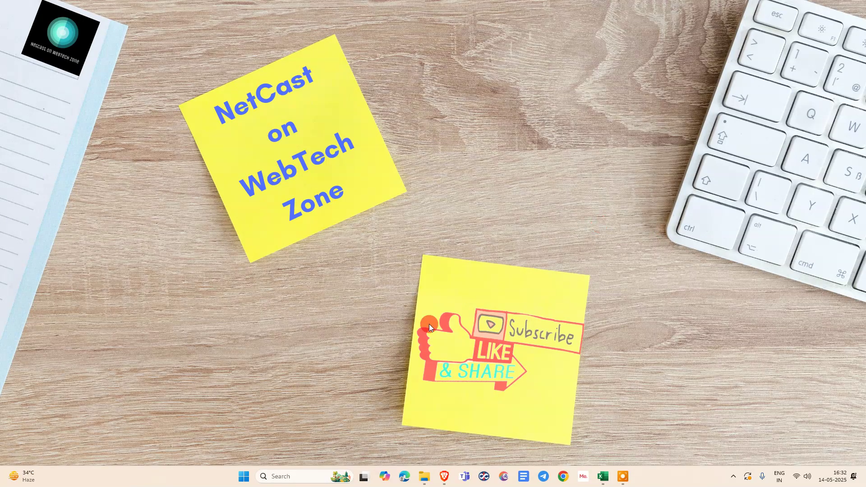
# Refresh the Windows desktop twice from its right-click menu.
pyautogui.rightClick(435, 126)
pyautogui.moveTo(464, 149)
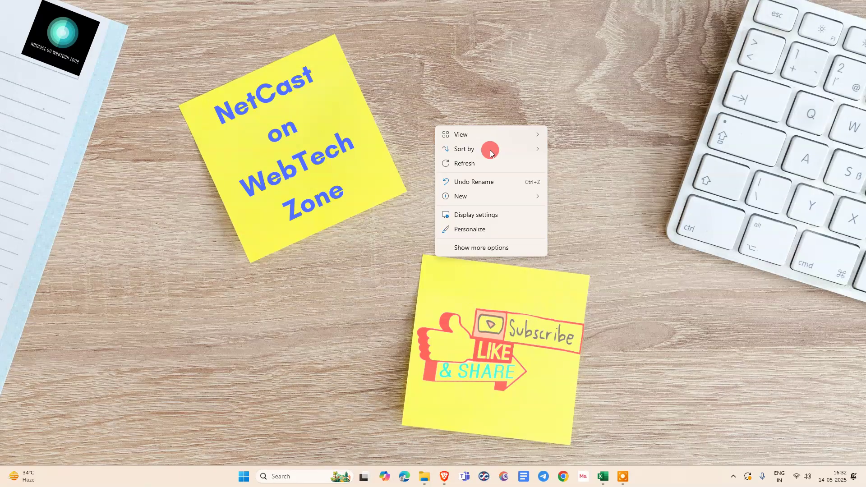
pyautogui.click(473, 165)
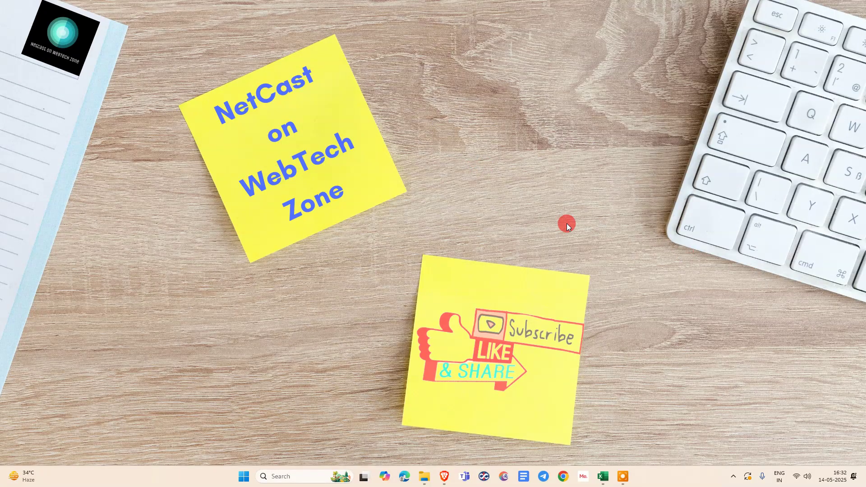
pyautogui.rightClick(455, 112)
pyautogui.click(487, 145)
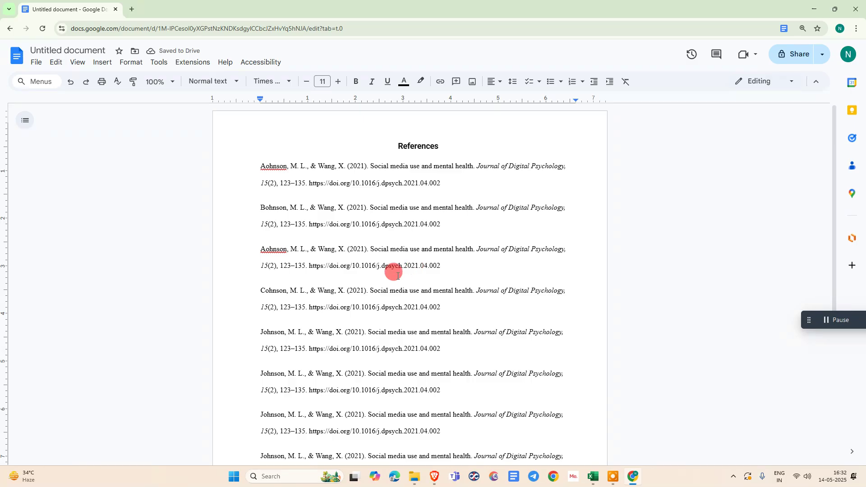
pyautogui.click(344, 224)
pyautogui.scroll(-10, 371, 271)
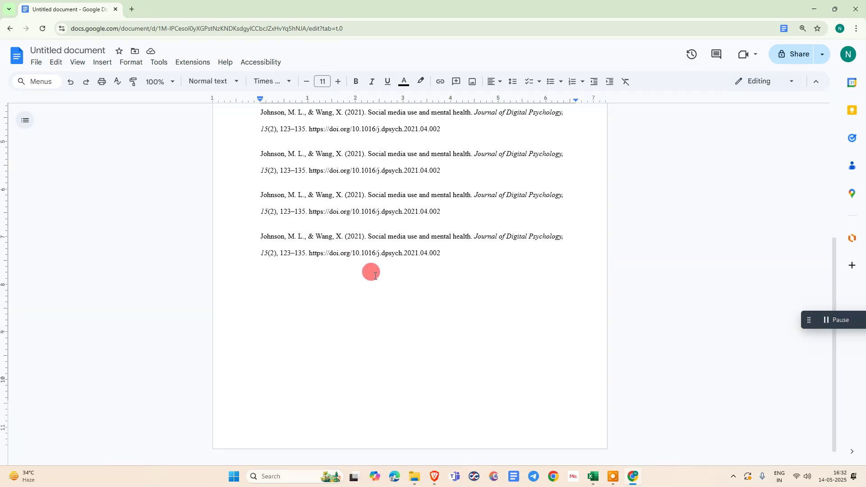
pyautogui.scroll(10, 364, 275)
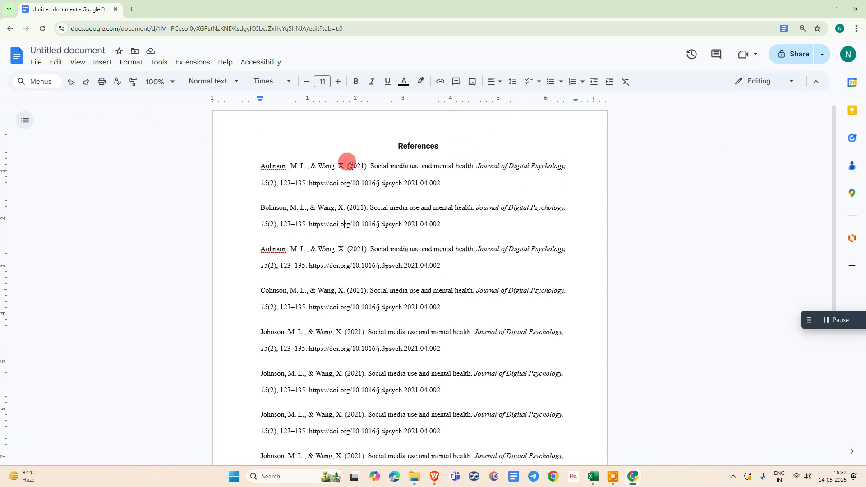
pyautogui.moveTo(260, 166); pyautogui.dragTo(420, 273)
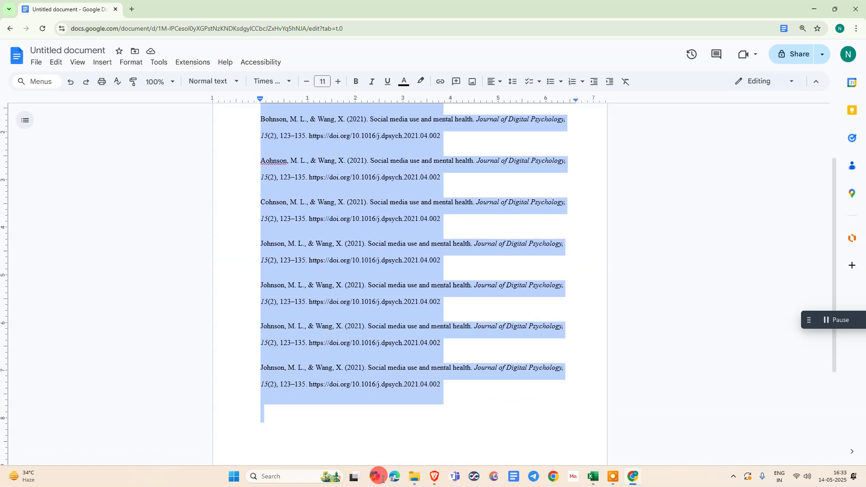
pyautogui.scroll(3, 417, 270)
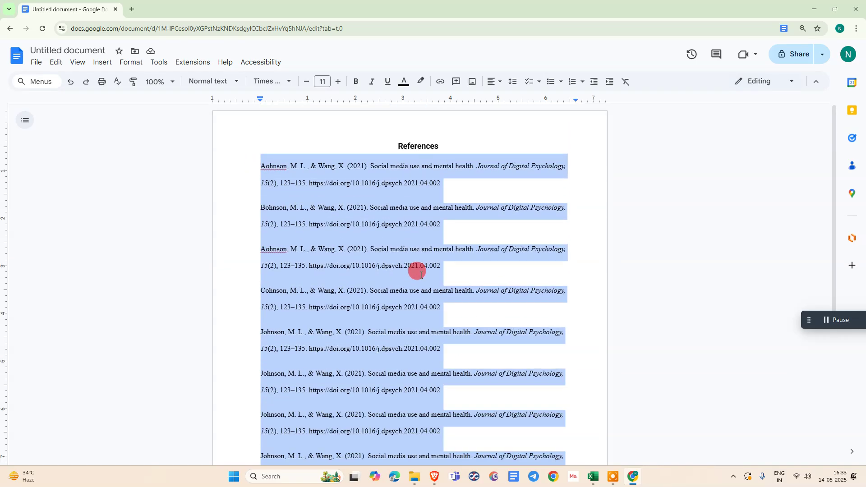
pyautogui.click(316, 132)
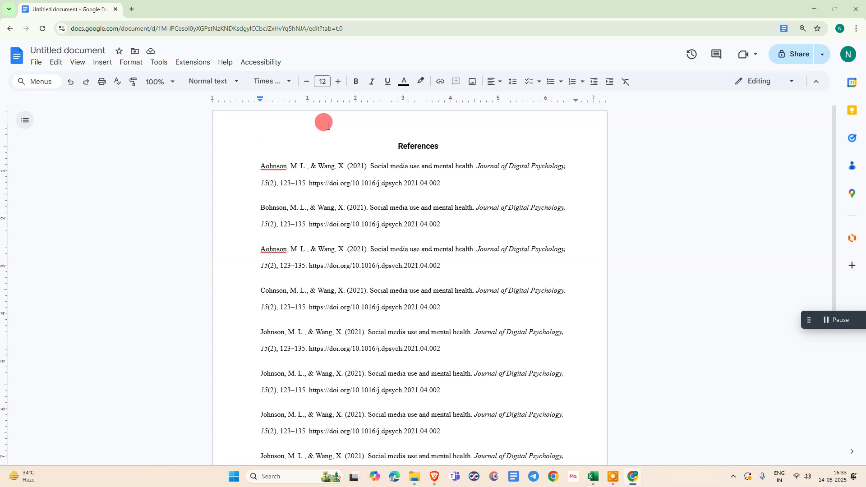
pyautogui.click(318, 195)
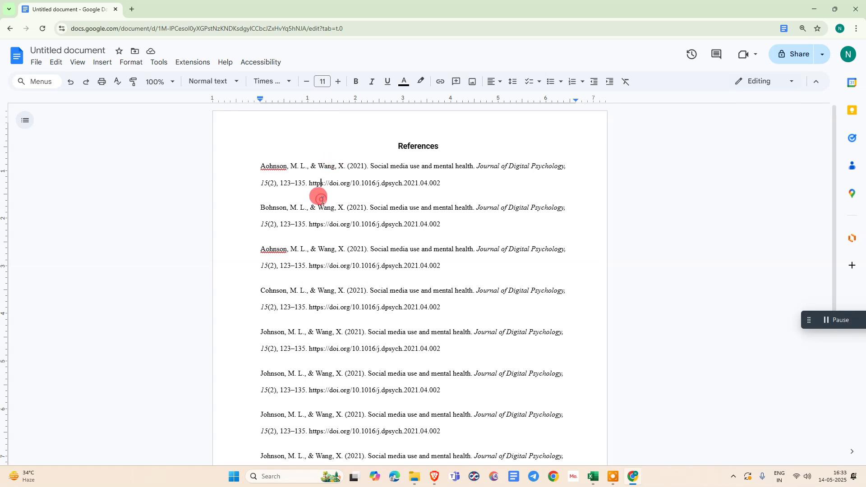
pyautogui.click(180, 61)
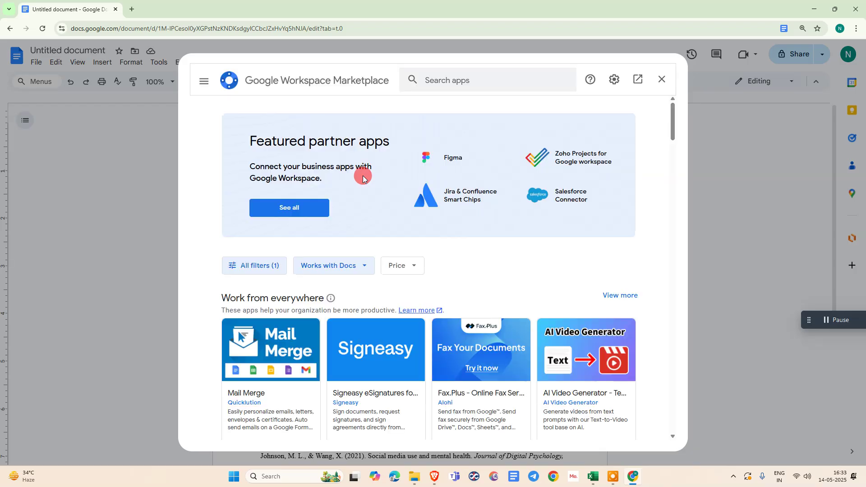
pyautogui.click(464, 80)
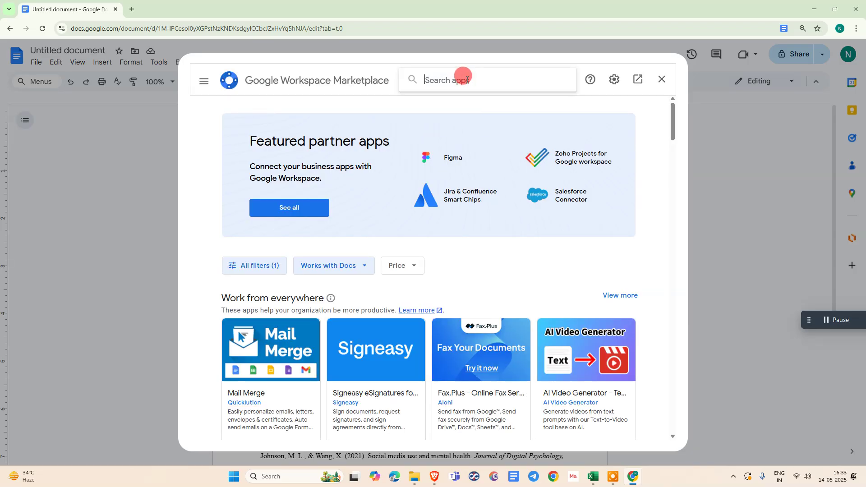
pyautogui.write('doc tools')
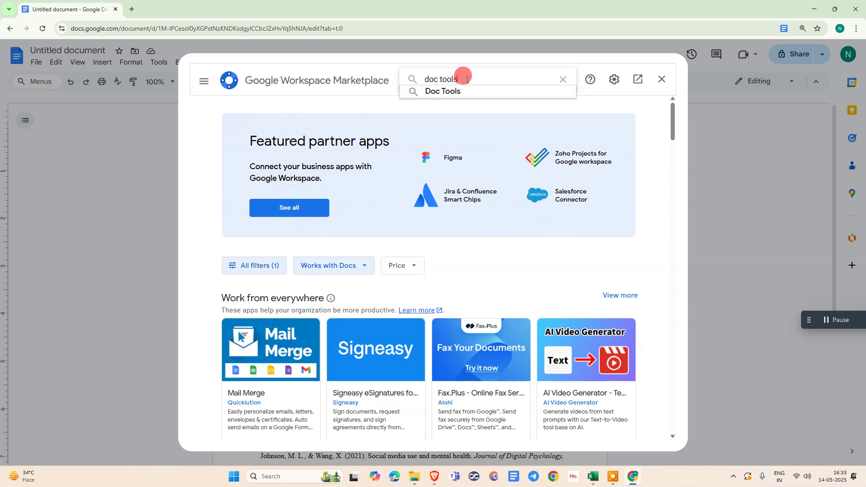
pyautogui.press('Return')
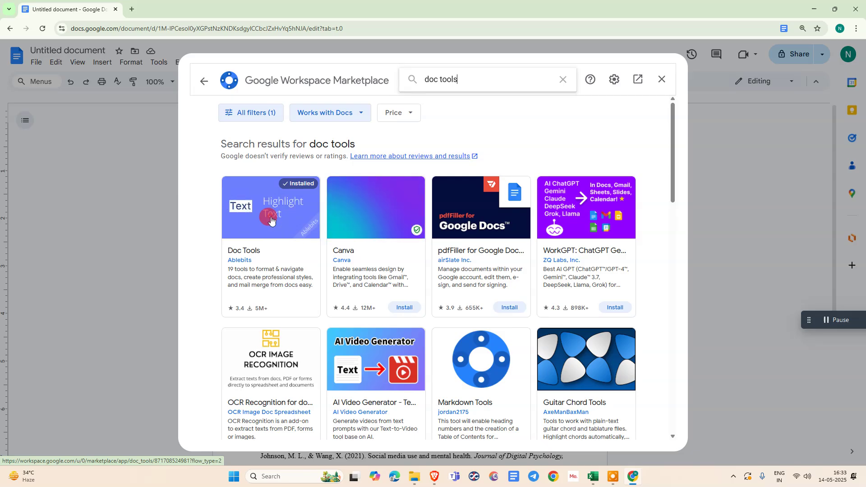
pyautogui.click(301, 236)
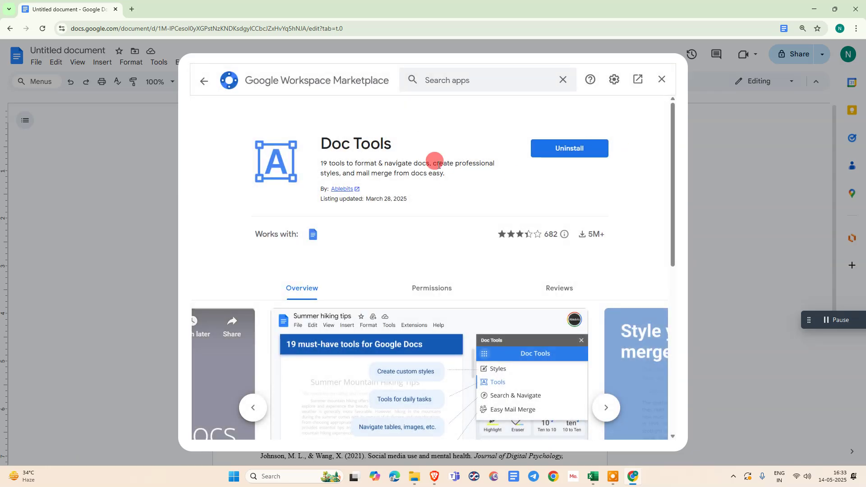
pyautogui.scroll(-3, 528, 232)
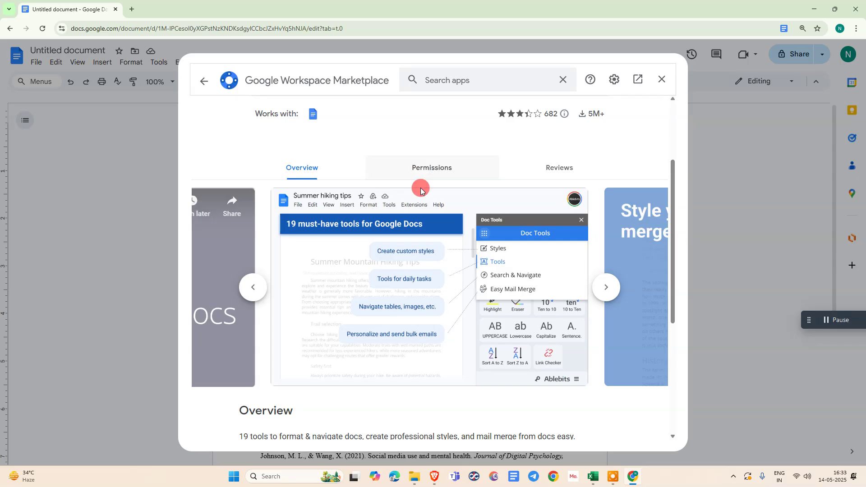
pyautogui.scroll(3, 511, 233)
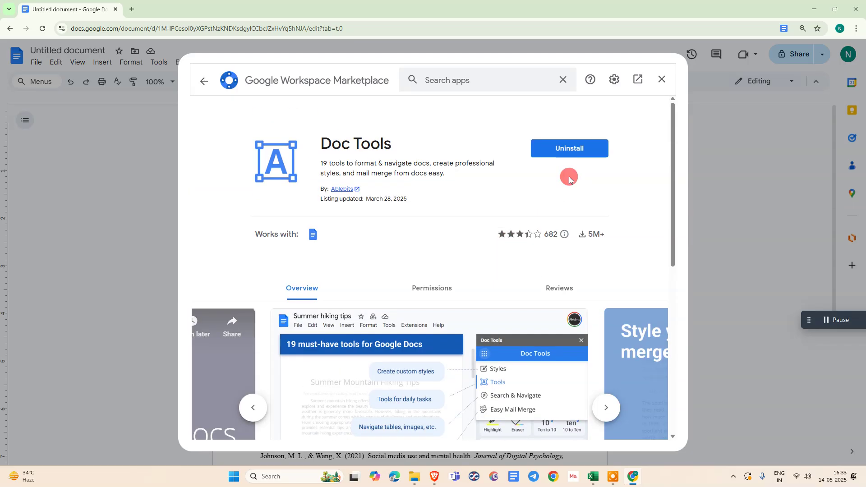
pyautogui.click(661, 79)
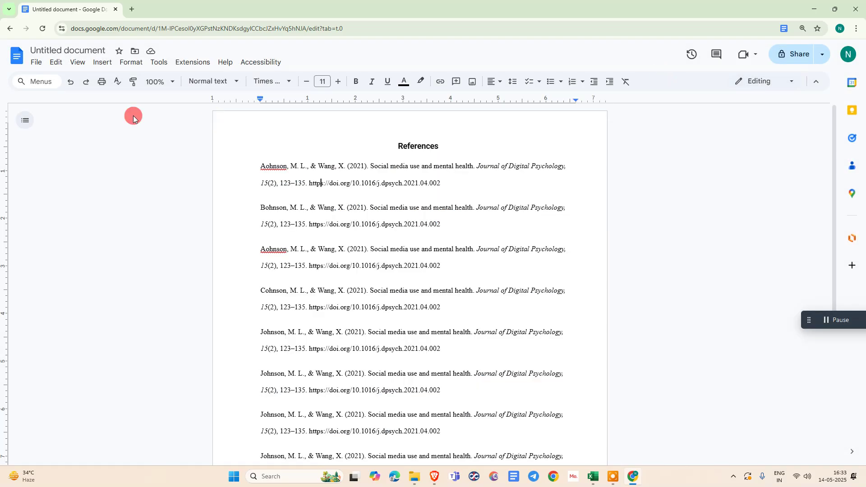
# Select every reference entry and run Doc Tools' ascending sort on the selection.
pyautogui.click(192, 63)
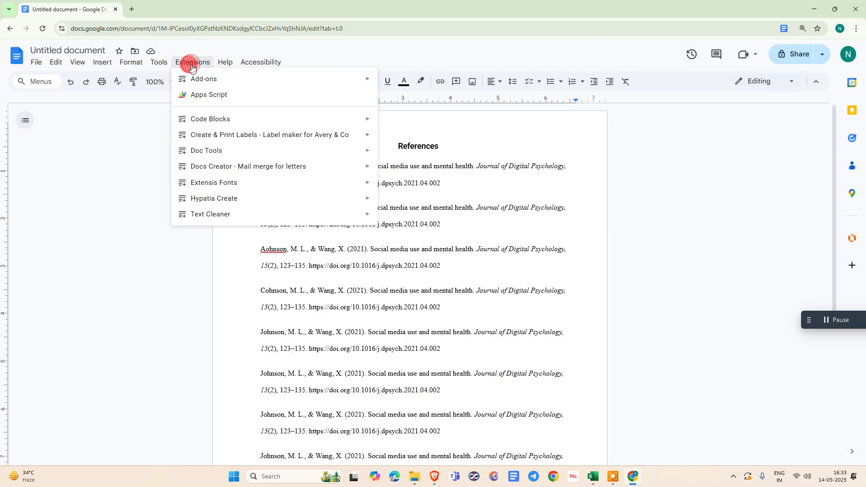
pyautogui.click(397, 287)
pyautogui.moveTo(252, 164); pyautogui.dragTo(463, 384)
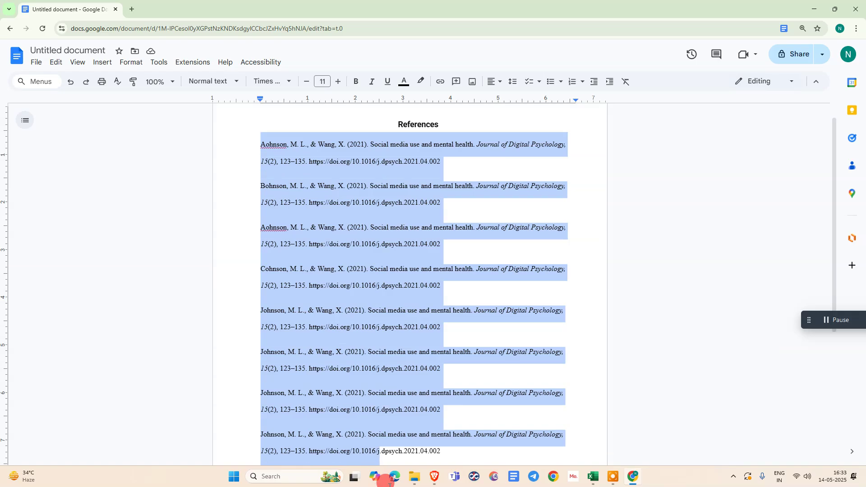
pyautogui.scroll(2, 271, 180)
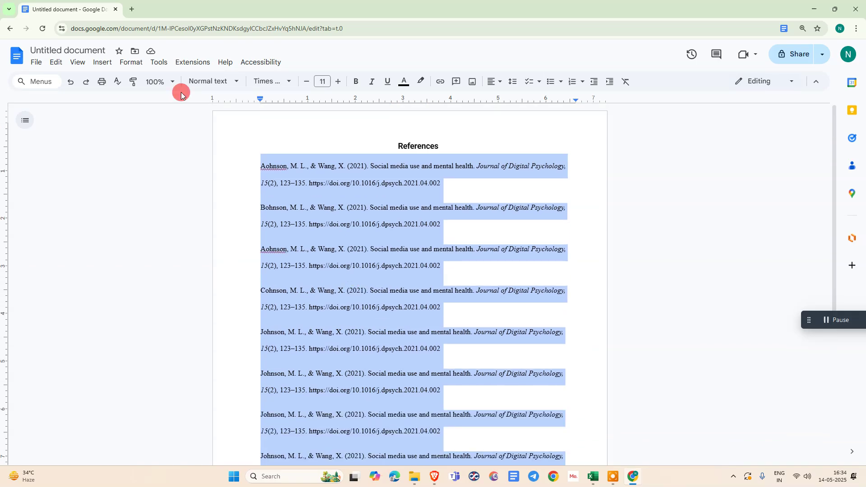
pyautogui.click(189, 63)
pyautogui.click(190, 63)
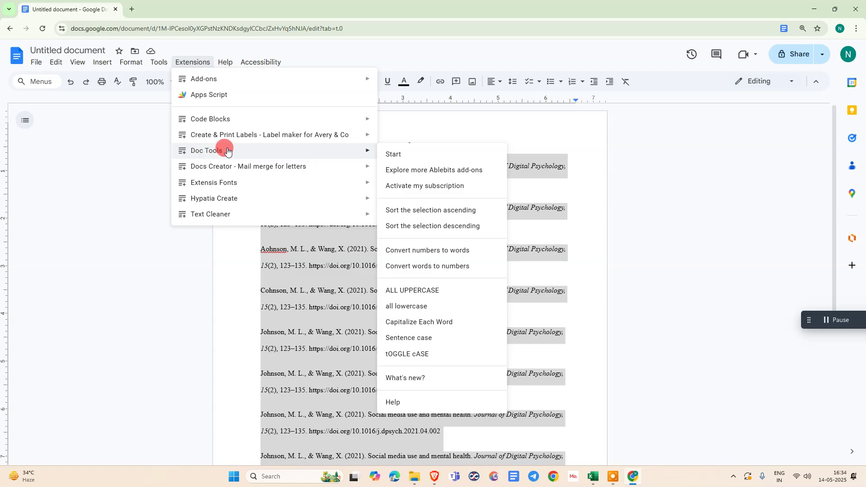
pyautogui.moveTo(204, 150)
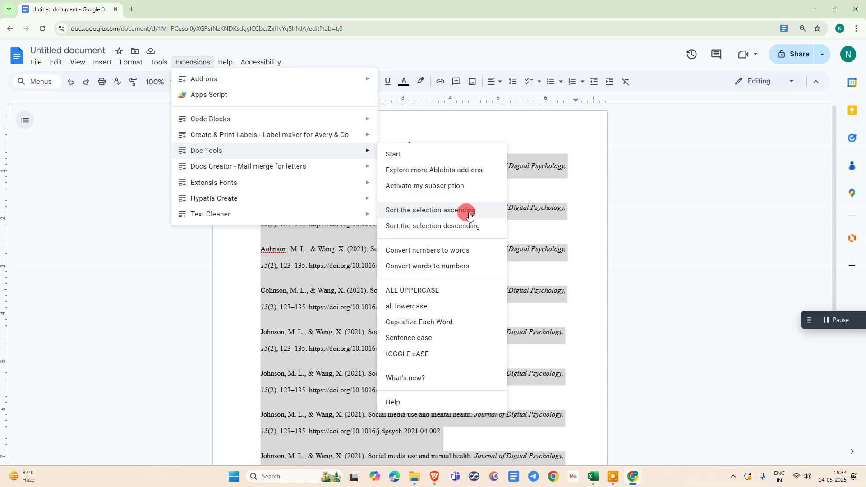
pyautogui.click(470, 211)
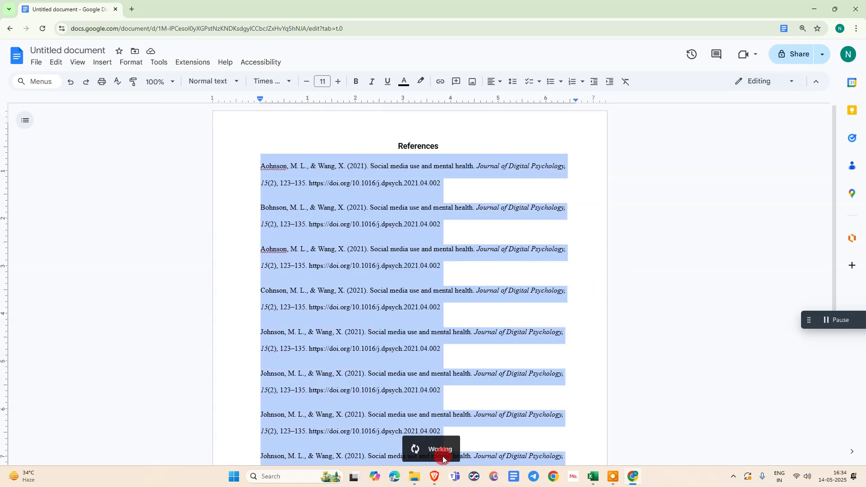
pyautogui.scroll(-3, 519, 229)
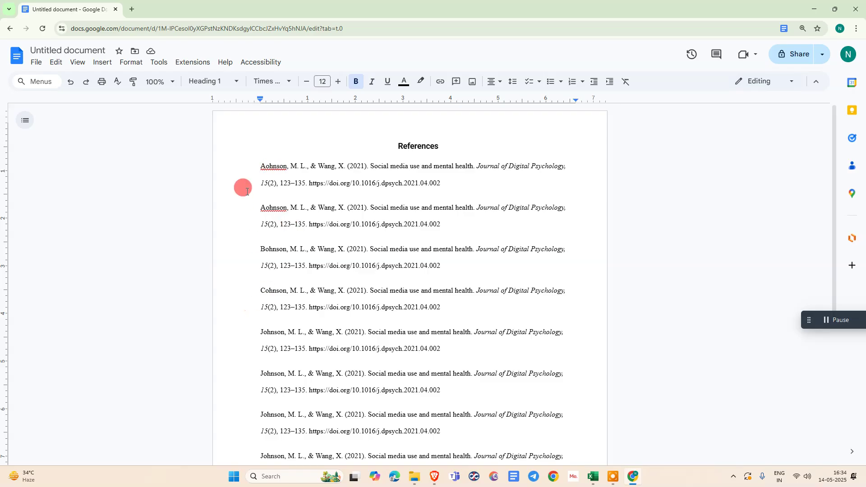
pyautogui.moveTo(251, 158); pyautogui.dragTo(427, 311)
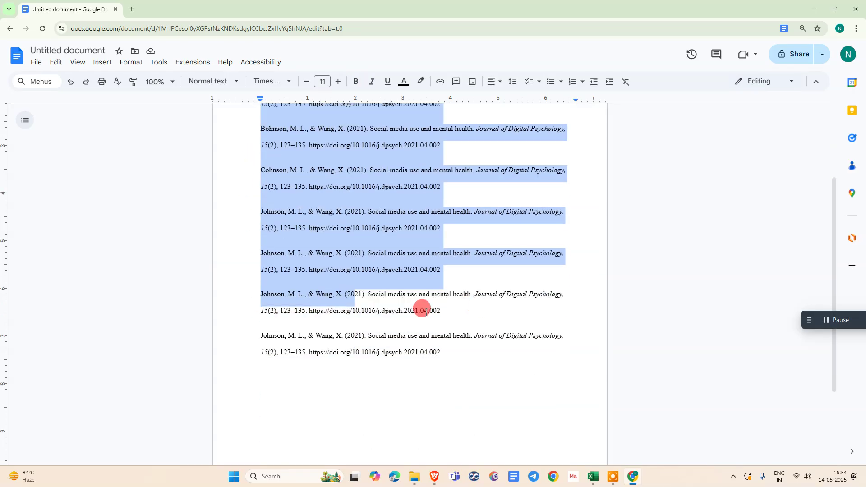
pyautogui.moveTo(469, 354); pyautogui.dragTo(289, 265)
pyautogui.scroll(2, 259, 170)
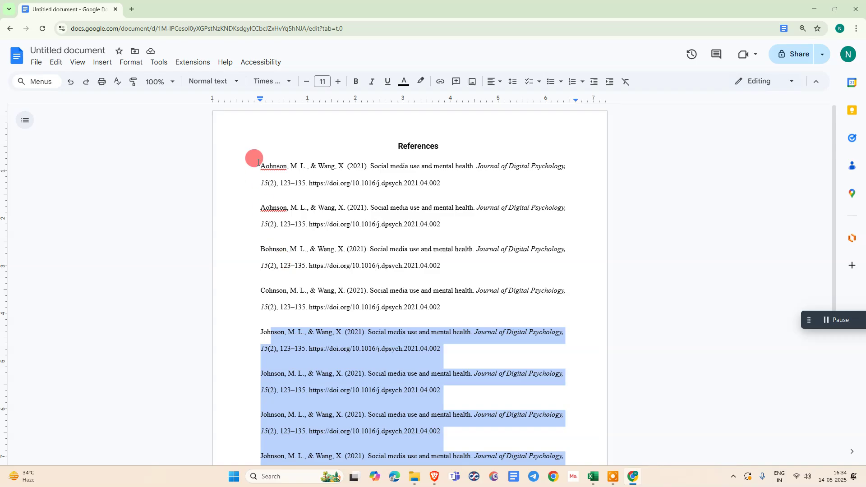
pyautogui.moveTo(258, 163); pyautogui.dragTo(325, 423)
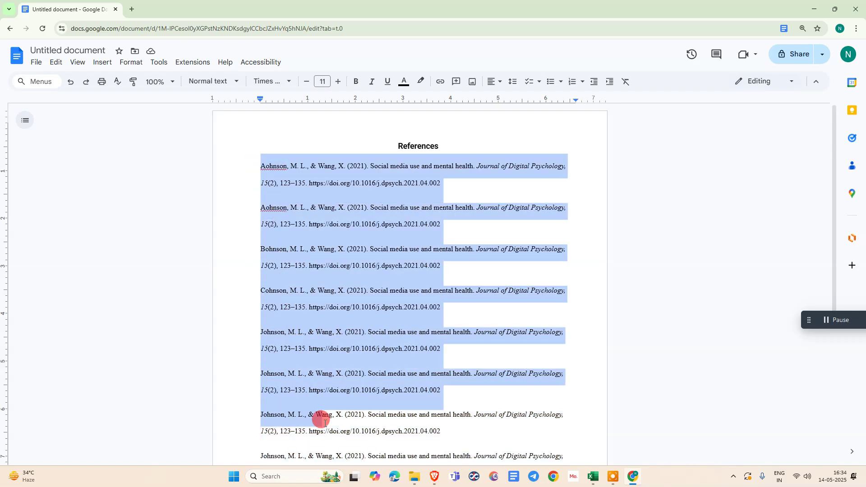
pyautogui.moveTo(325, 424); pyautogui.dragTo(453, 369)
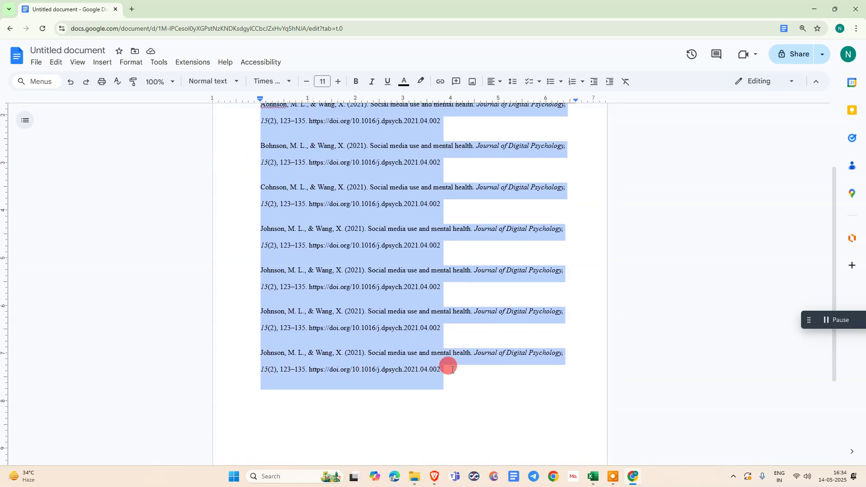
pyautogui.scroll(2, 385, 187)
pyautogui.scroll(-2, 506, 276)
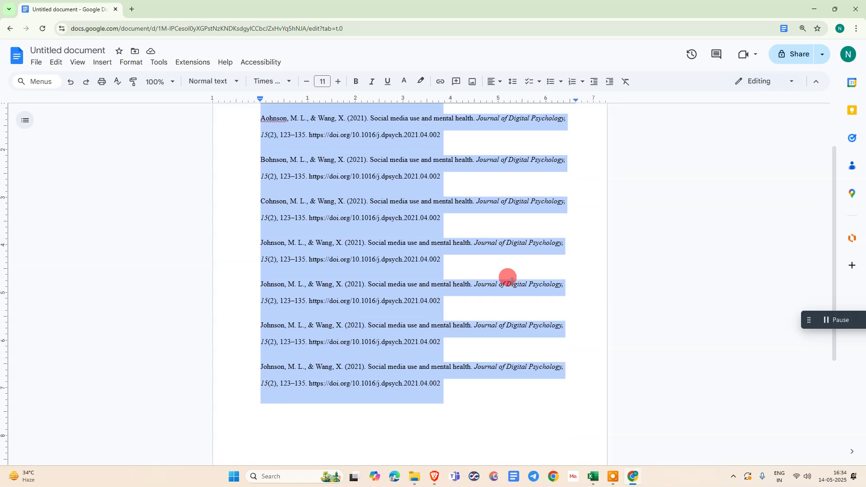
pyautogui.scroll(3, 511, 281)
pyautogui.click(317, 266)
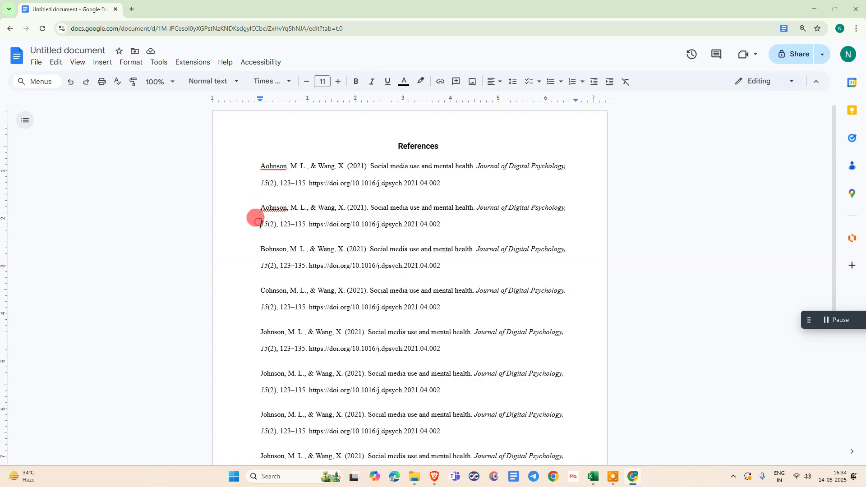
pyautogui.click(259, 210)
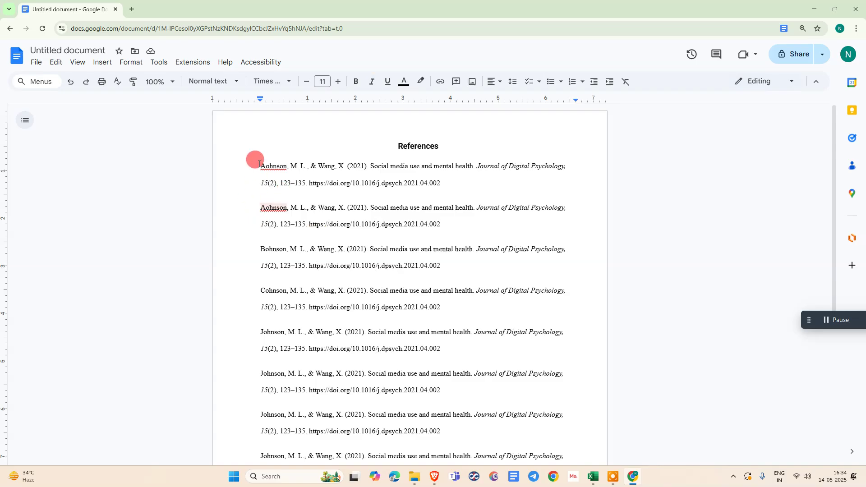
# Select the references from the first Aohnson entry to the last one and copy them.
pyautogui.moveTo(259, 163); pyautogui.dragTo(452, 374)
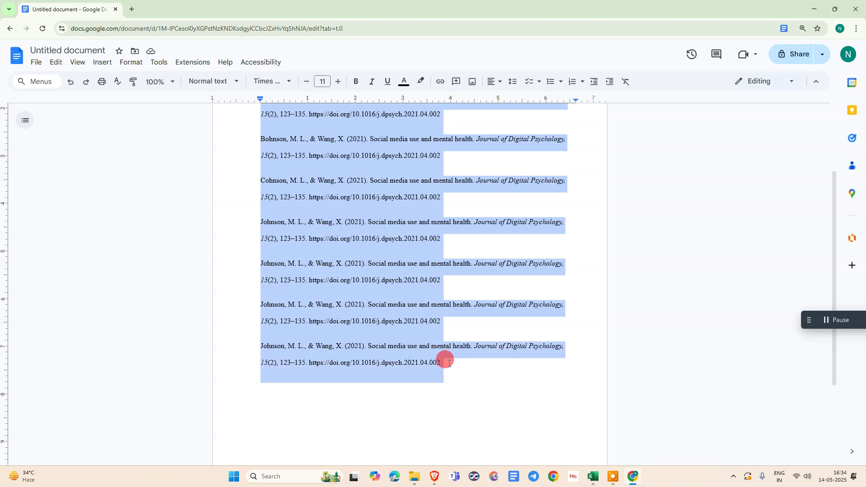
pyautogui.moveTo(452, 374); pyautogui.dragTo(442, 359)
pyautogui.rightClick(352, 244)
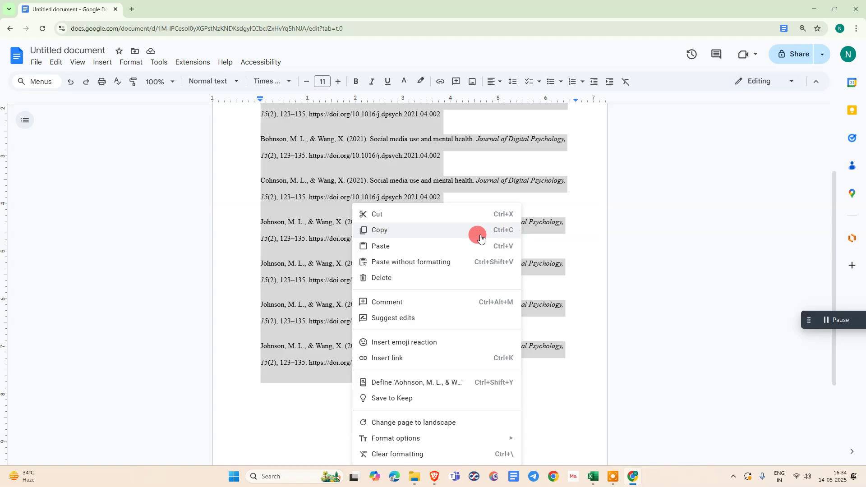
pyautogui.click(428, 230)
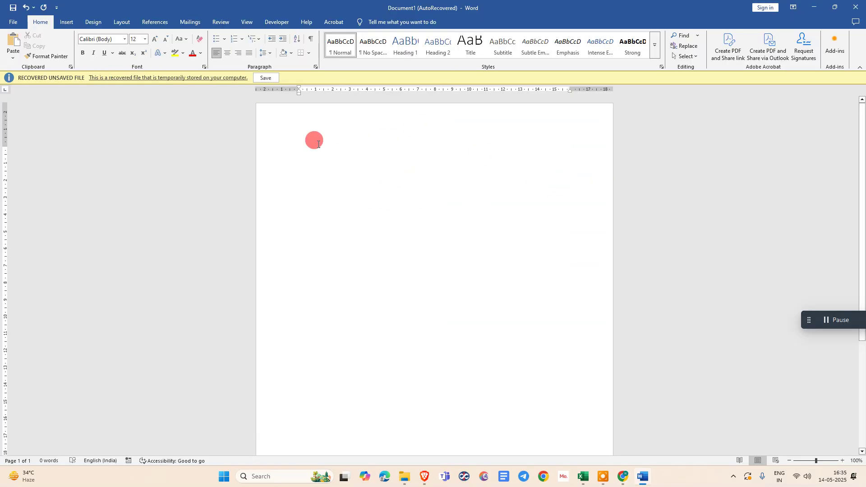
# Paste the copied references into the blank Word document and select all eight paragraphs.
pyautogui.click(341, 166)
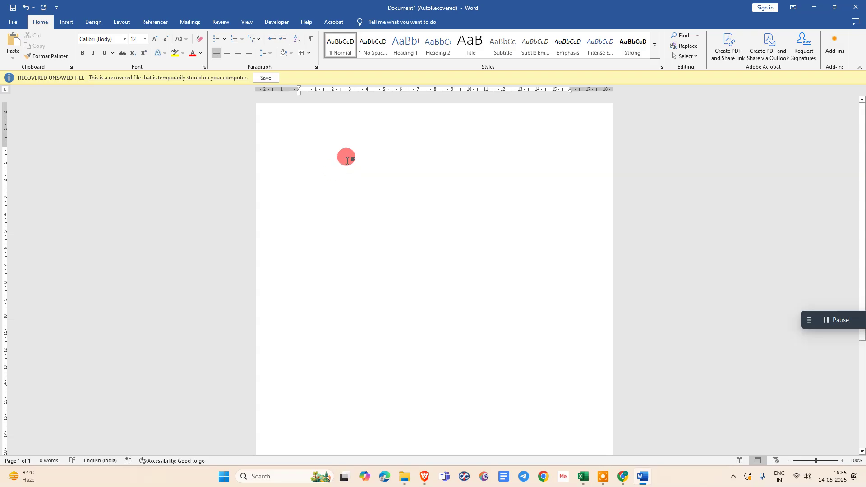
pyautogui.hotkey('ctrl', 'v')
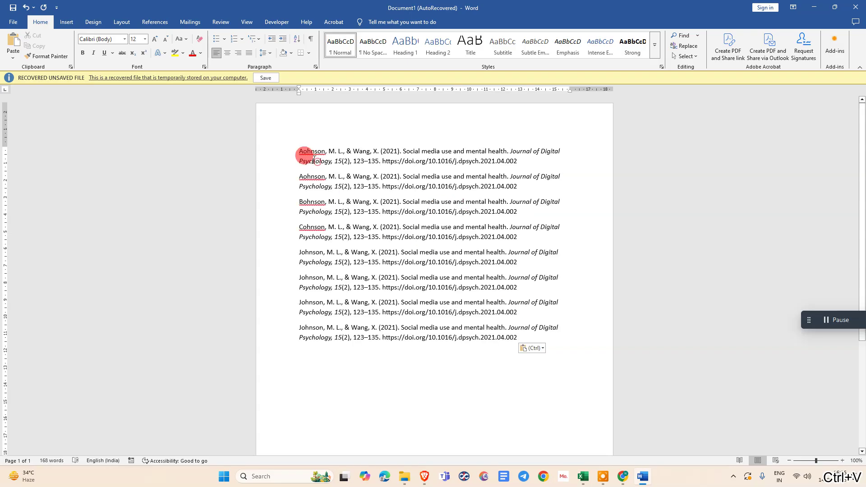
pyautogui.moveTo(299, 151); pyautogui.dragTo(531, 338)
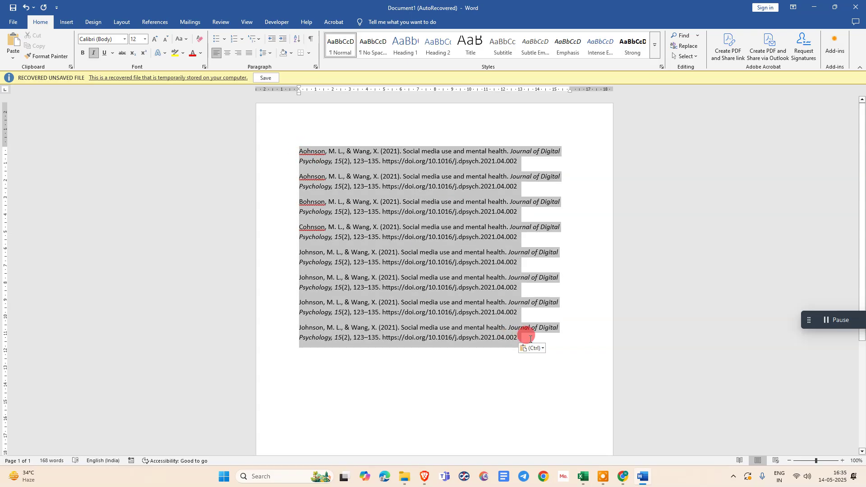
pyautogui.click(296, 151)
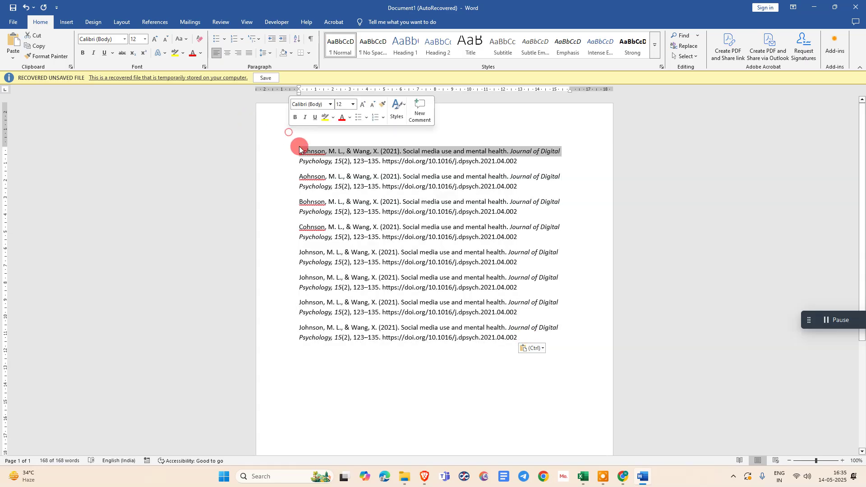
pyautogui.click(516, 339)
pyautogui.moveTo(517, 339); pyautogui.dragTo(298, 151)
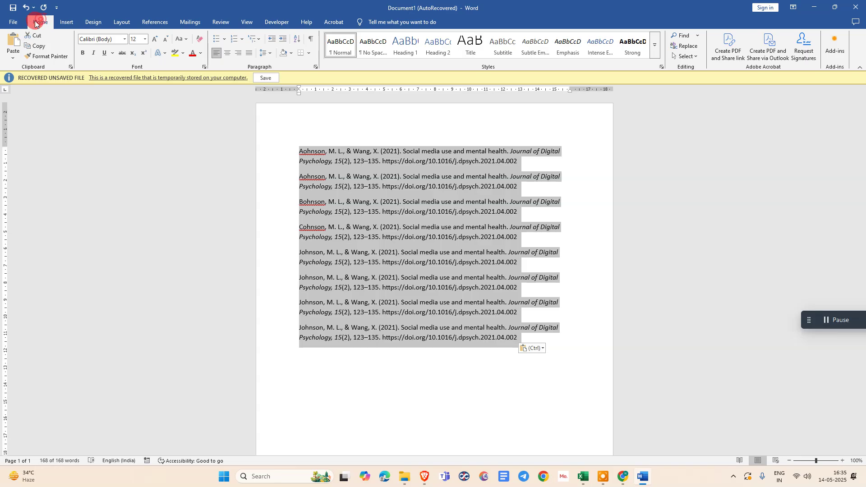
# Sort the selected paragraphs ascending A to Z with Word's Sort Text.
pyautogui.click(298, 40)
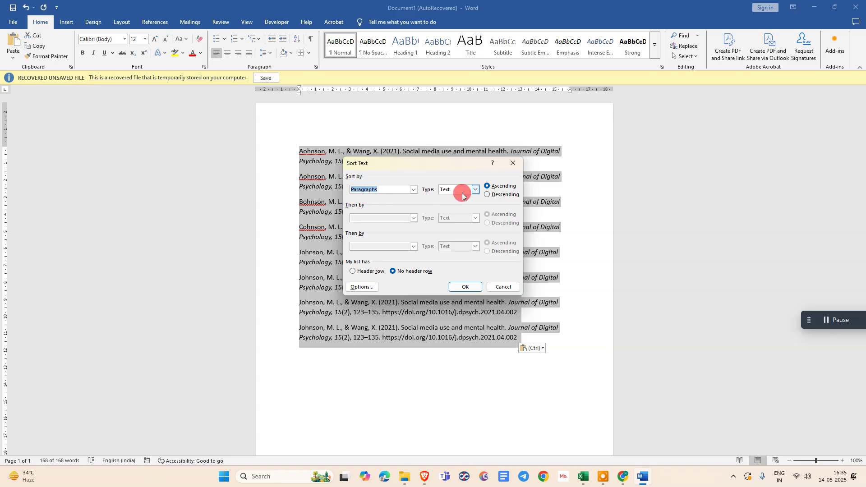
pyautogui.click(489, 187)
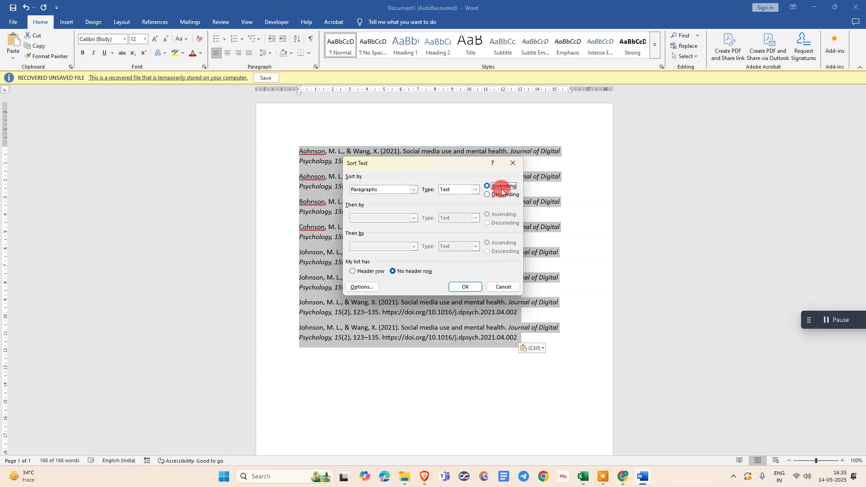
pyautogui.click(467, 287)
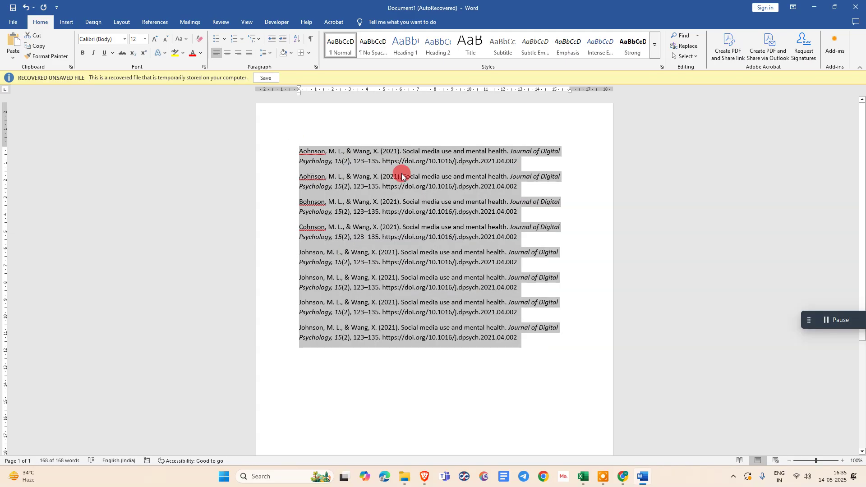
# Select the sorted reference paragraphs and copy them.
pyautogui.moveTo(518, 337); pyautogui.dragTo(298, 151)
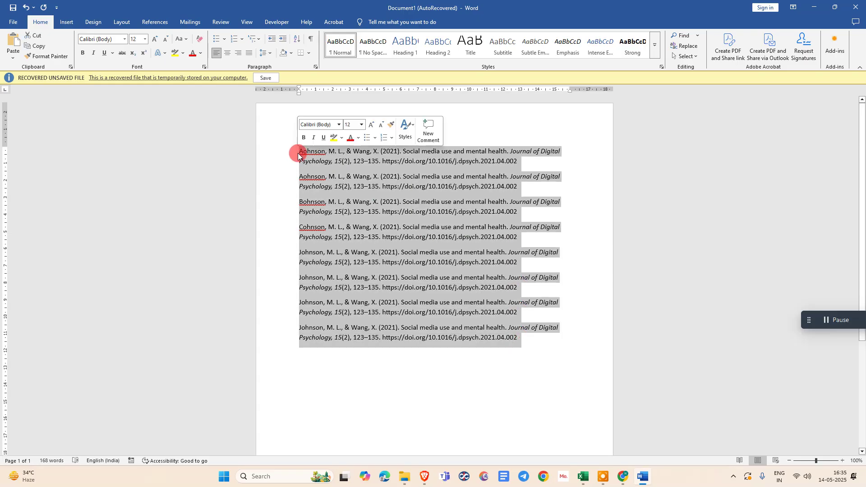
pyautogui.rightClick(343, 165)
pyautogui.click(369, 198)
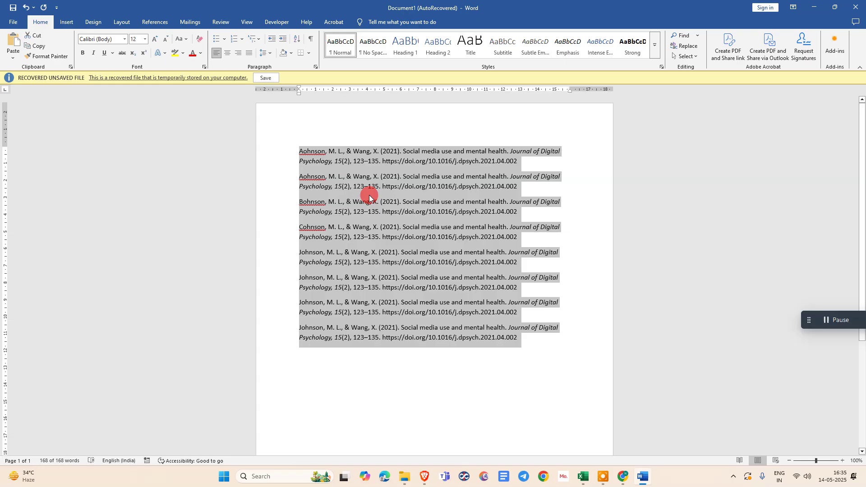
# Back in Google Docs, select and delete the original reference entries.
pyautogui.hotkey('alt', 'Tab')
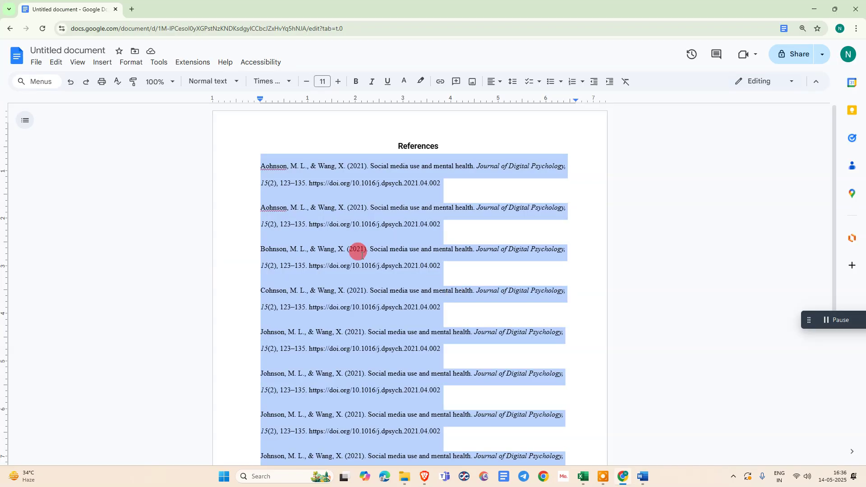
pyautogui.scroll(-3, 478, 254)
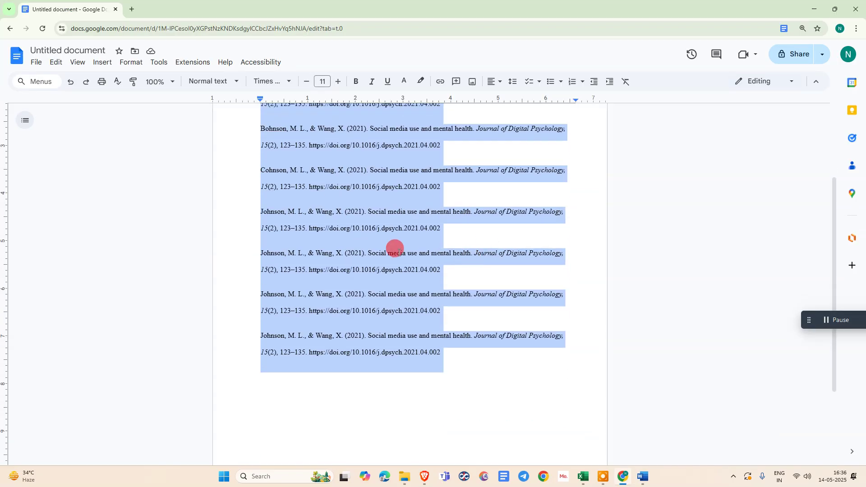
pyautogui.scroll(2, 367, 271)
pyautogui.scroll(2, 367, 271)
pyautogui.moveTo(260, 164)
pyautogui.mouseDown()
pyautogui.moveTo(332, 298)
pyautogui.moveTo(454, 367)
pyautogui.mouseUp()
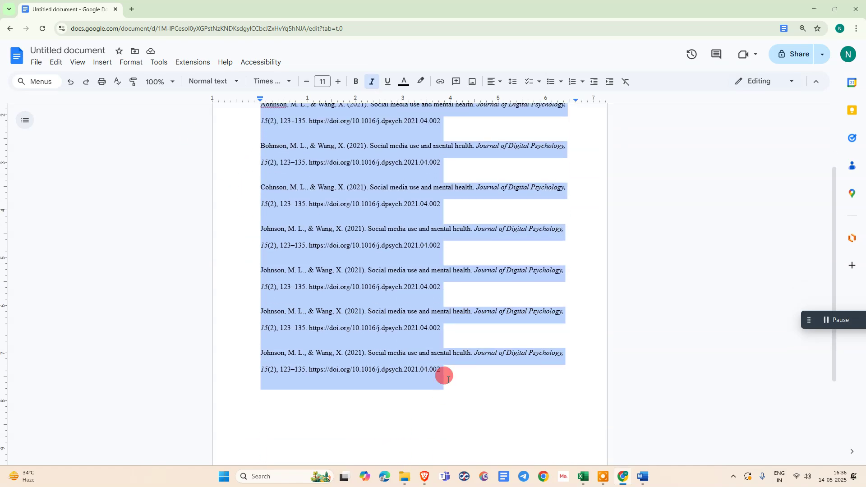
pyautogui.press('BackSpace')
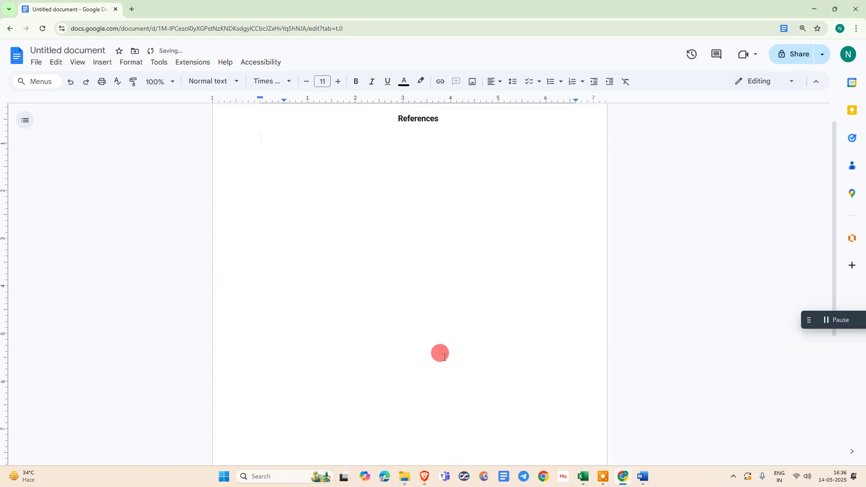
# Paste the Word-sorted citations under the References heading.
pyautogui.rightClick(264, 138)
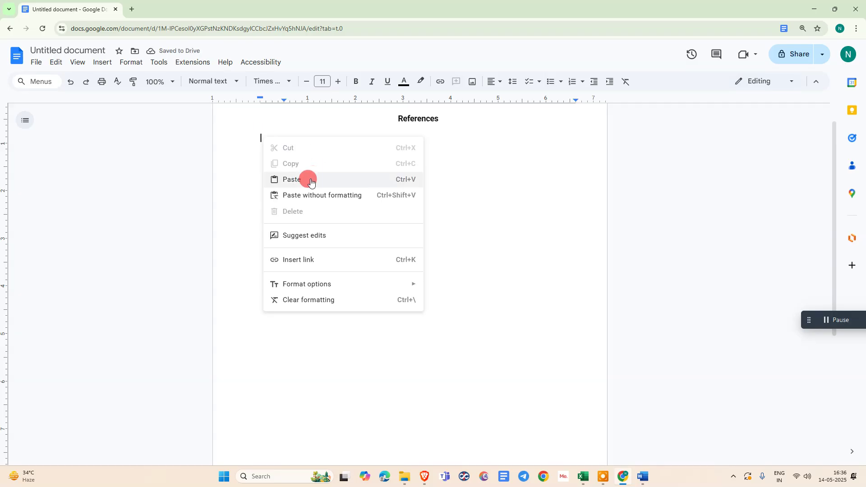
pyautogui.click(309, 178)
pyautogui.scroll(3, 333, 252)
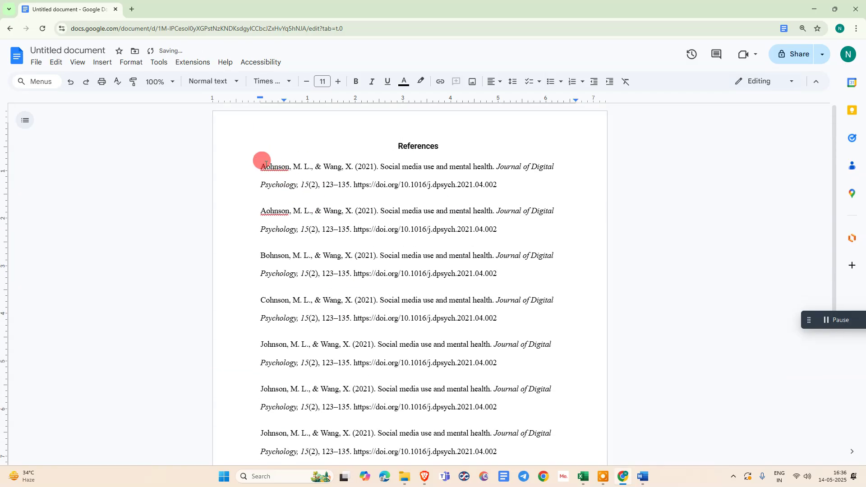
pyautogui.moveTo(260, 165)
pyautogui.mouseDown()
pyautogui.moveTo(541, 465)
pyautogui.moveTo(525, 378)
pyautogui.mouseUp()
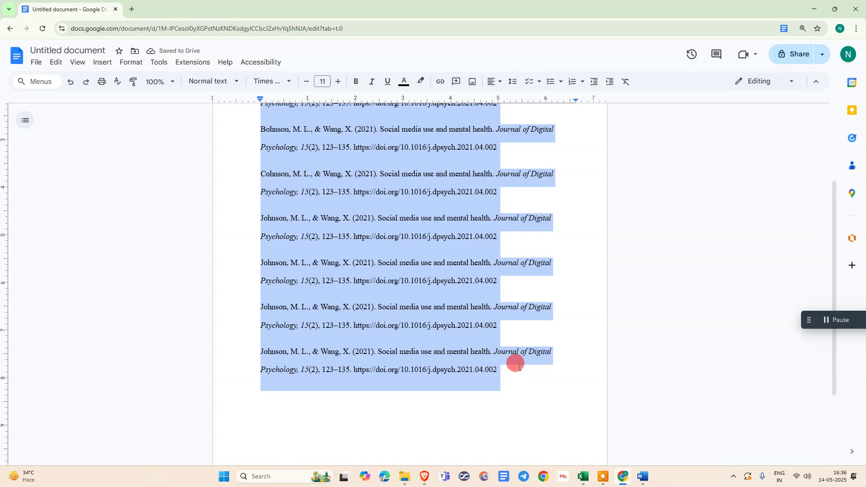
pyautogui.scroll(3, 555, 316)
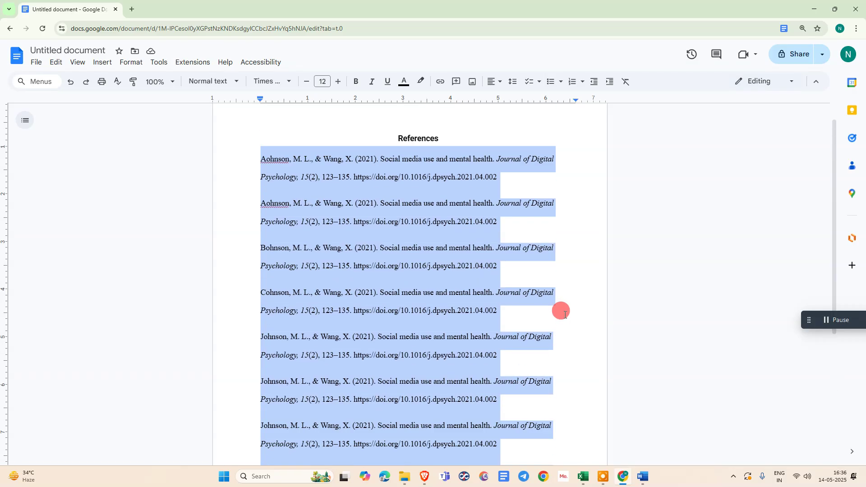
pyautogui.click(431, 219)
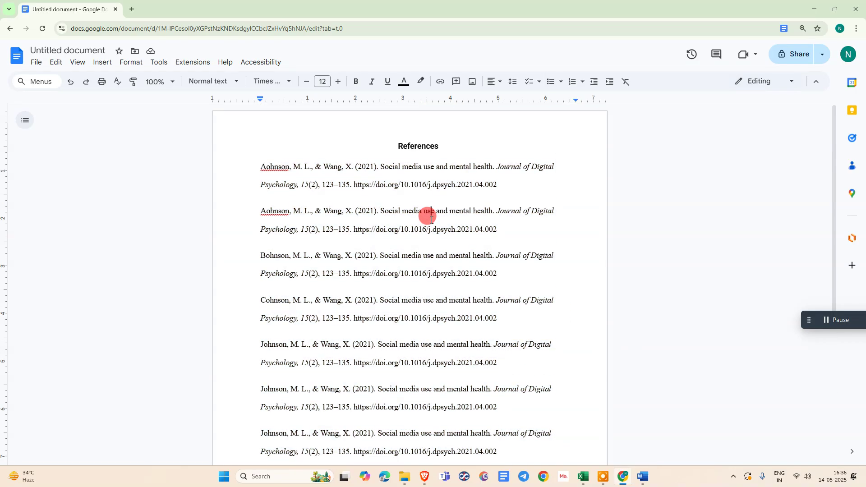